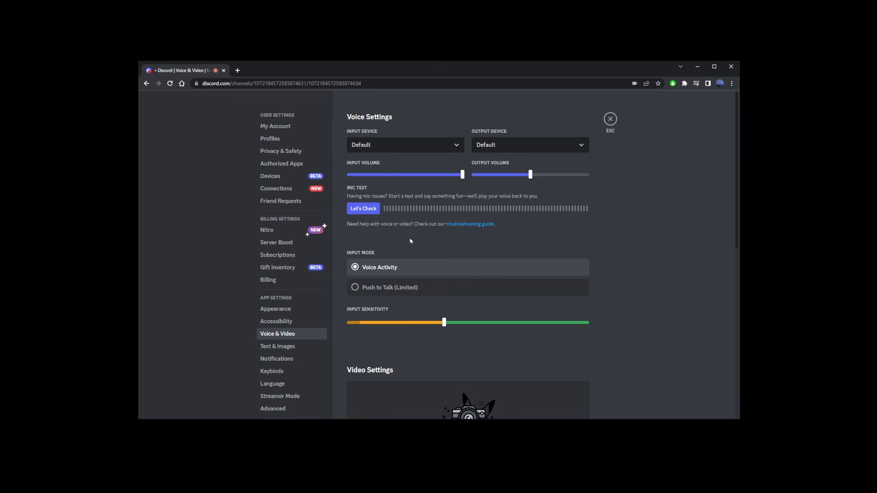
Select Default as the voice input device and run a short microphone test
left_click(447, 145)
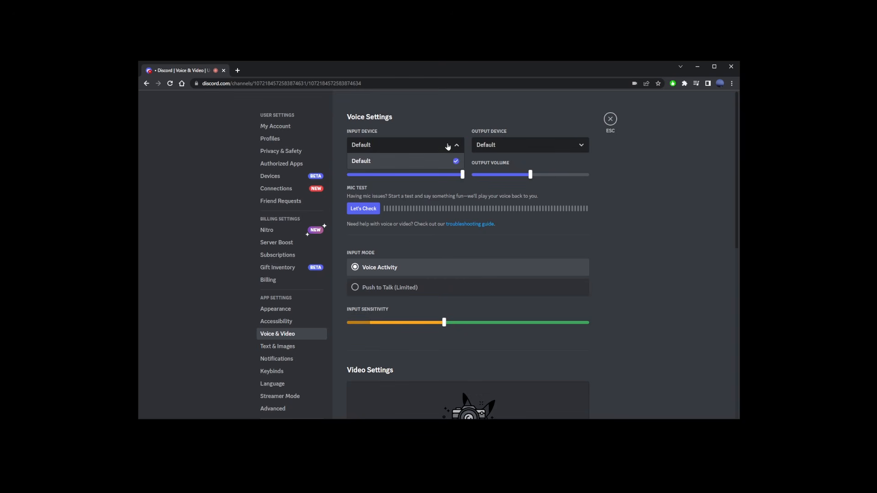
left_click(386, 166)
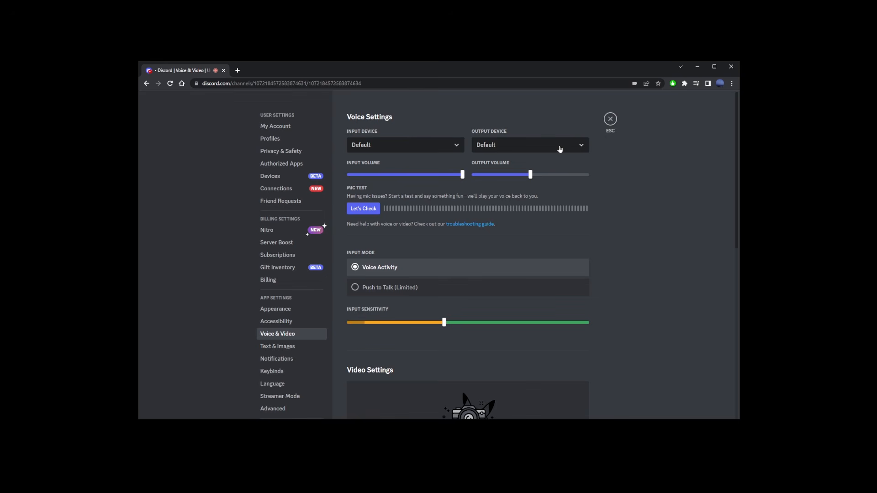
left_click(362, 211)
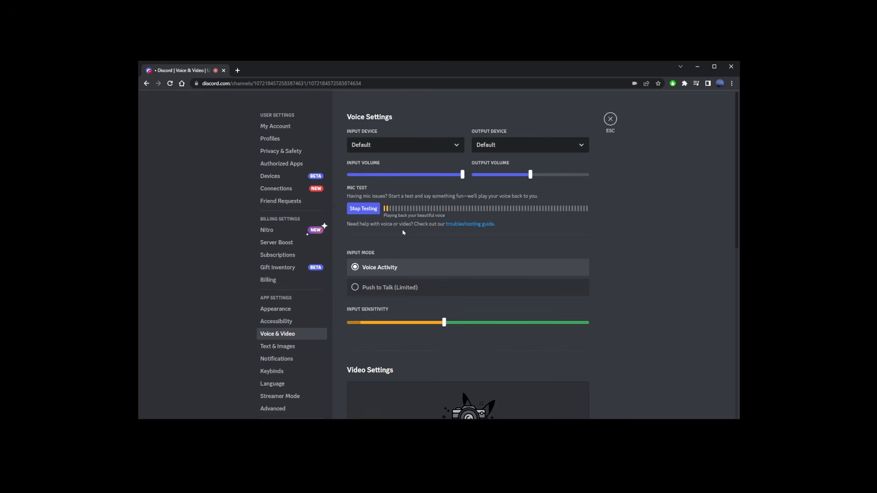
left_click(366, 210)
Set the input volume to maximum and lower the input sensitivity threshold to about a third of its range
mouse_move(462, 174)
left_mouse_down()
mouse_move(374, 174)
mouse_move(463, 175)
left_mouse_up()
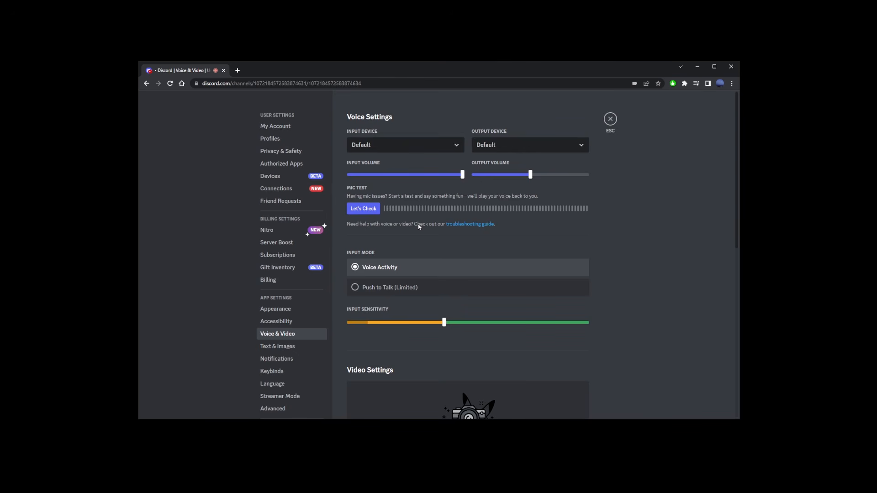
mouse_move(445, 322)
left_click_drag(444, 322, 419, 320)
Try the Push to Talk (Limited) input mode and switch back to Voice Activity
left_click(388, 287)
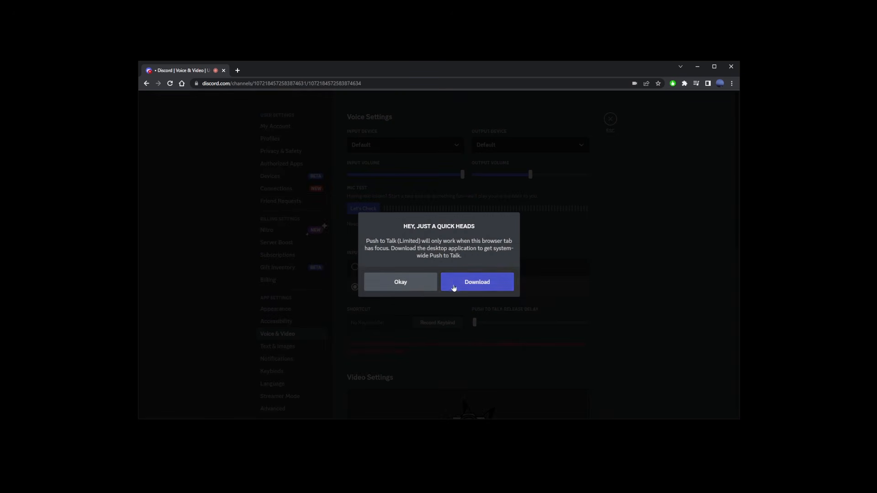
left_click(413, 286)
left_click(377, 269)
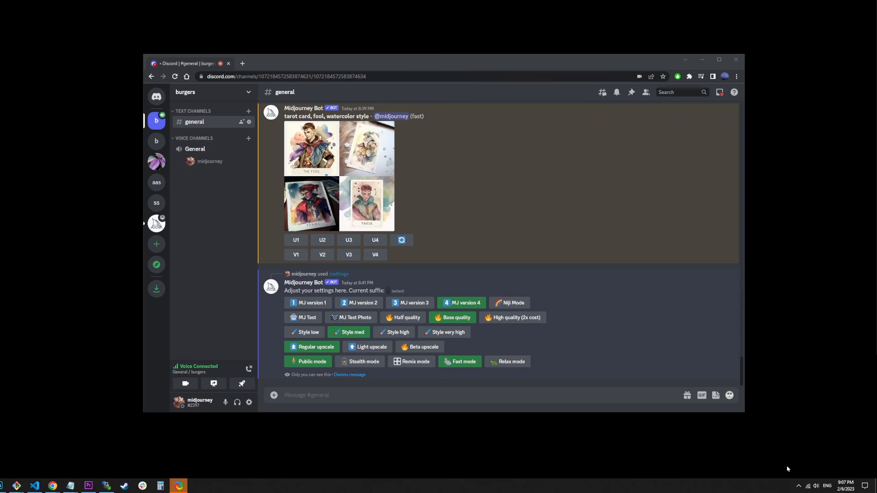
Open the Windows sound settings and bring up the Sound Control Panel with its list of playback devices
right_click(816, 486)
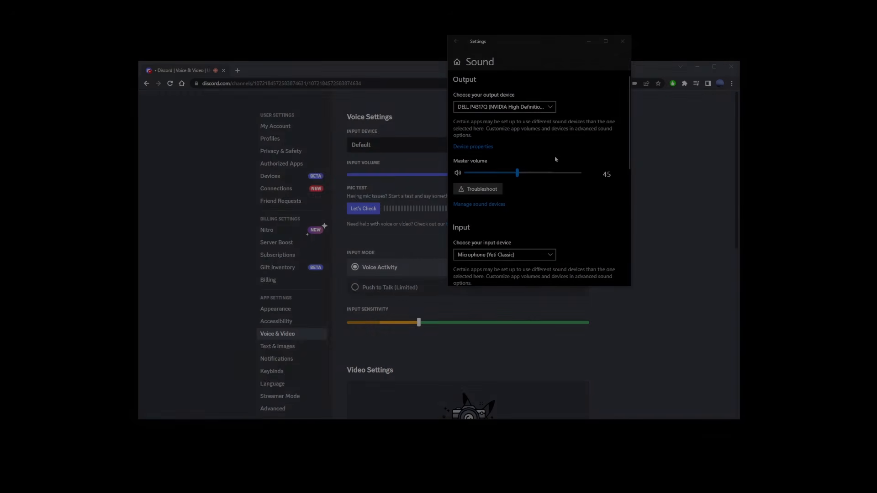
scroll(555, 159, "down", 3)
scroll(556, 159, "down", 2)
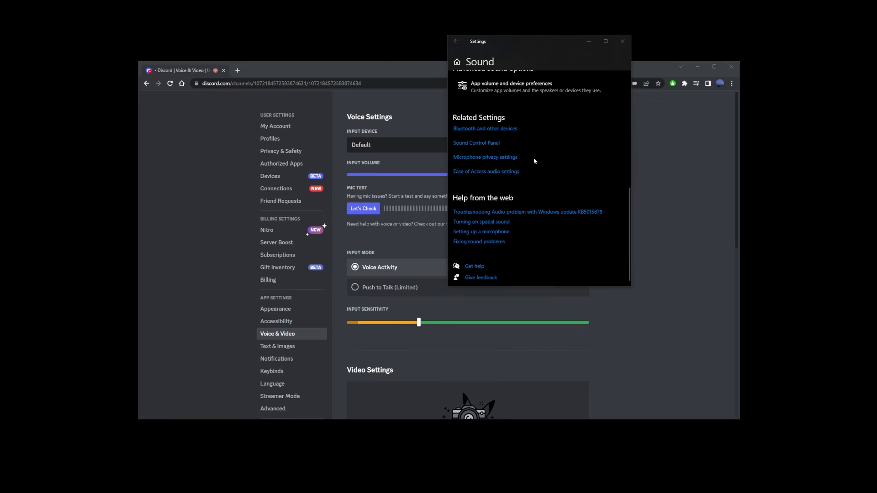
left_click(470, 144)
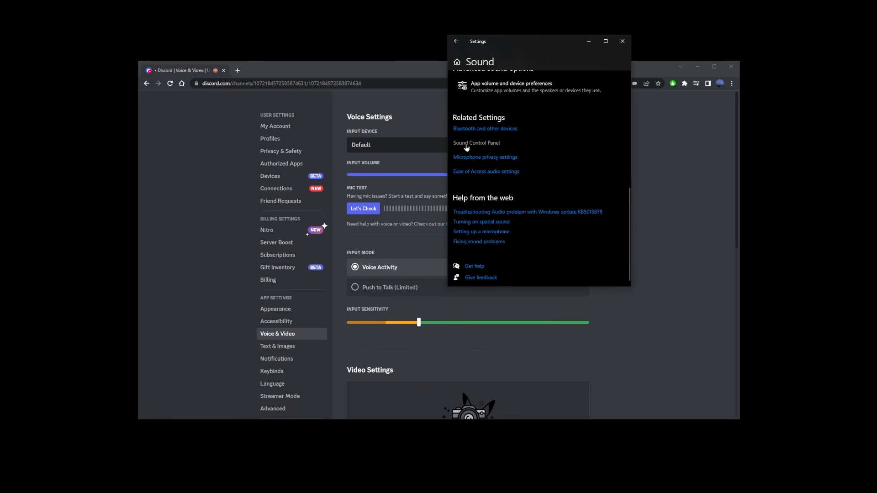
left_click_drag(387, 70, 388, 121)
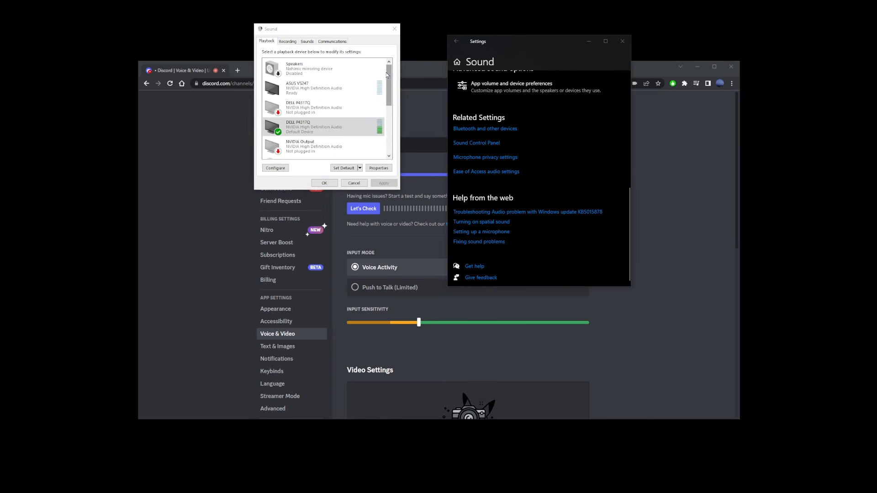
mouse_move(389, 75)
left_mouse_down()
mouse_move(388, 103)
mouse_move(388, 75)
left_mouse_up()
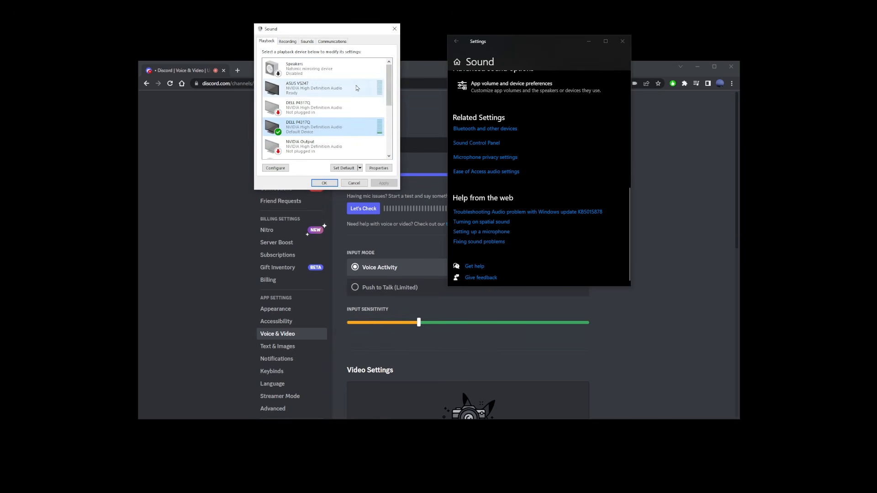
Find the Yeti Classic microphone among the recording devices and select it
left_click(289, 42)
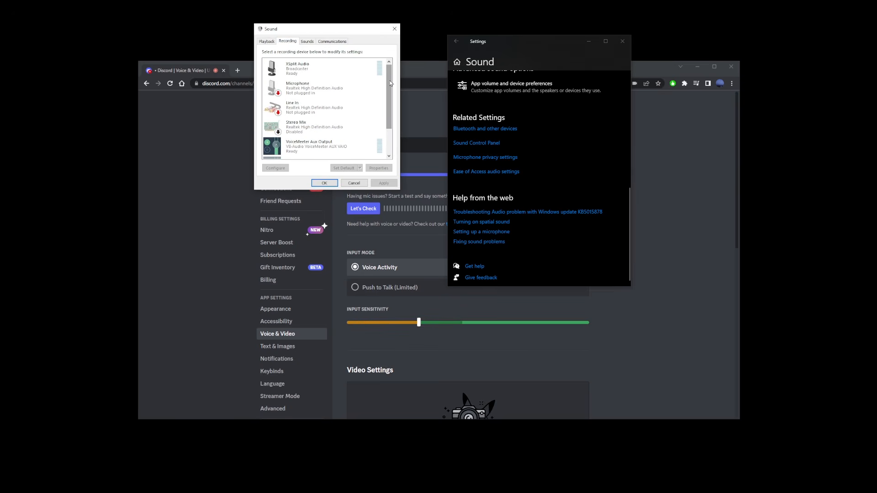
left_click_drag(390, 82, 397, 120)
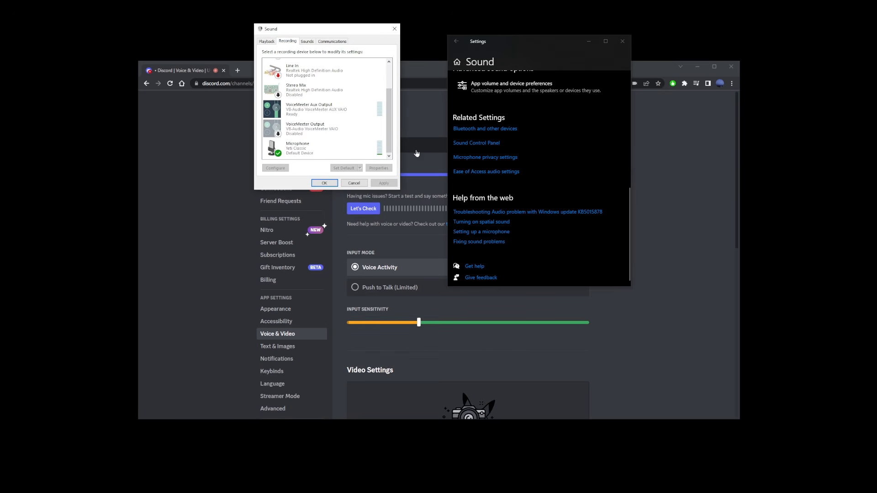
left_click(324, 146)
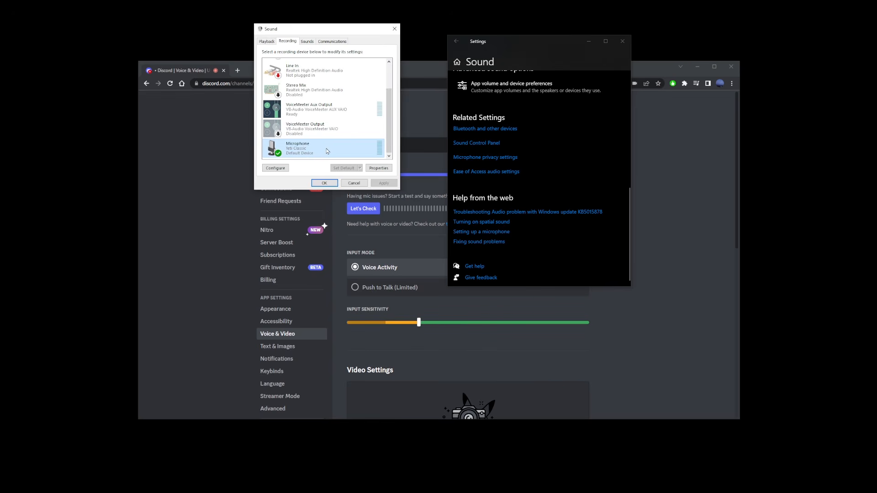
double_click(327, 151)
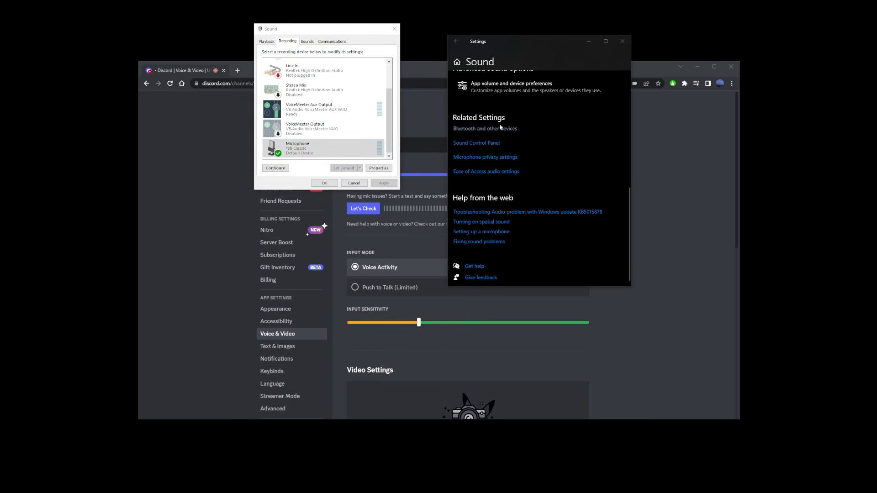
Disable the Yeti Classic microphone and enable it again
right_click(340, 152)
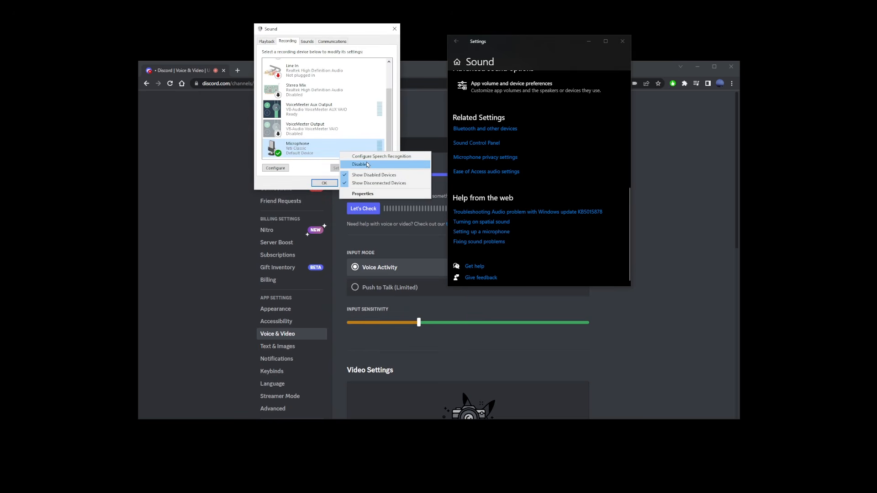
left_click(359, 164)
right_click(344, 151)
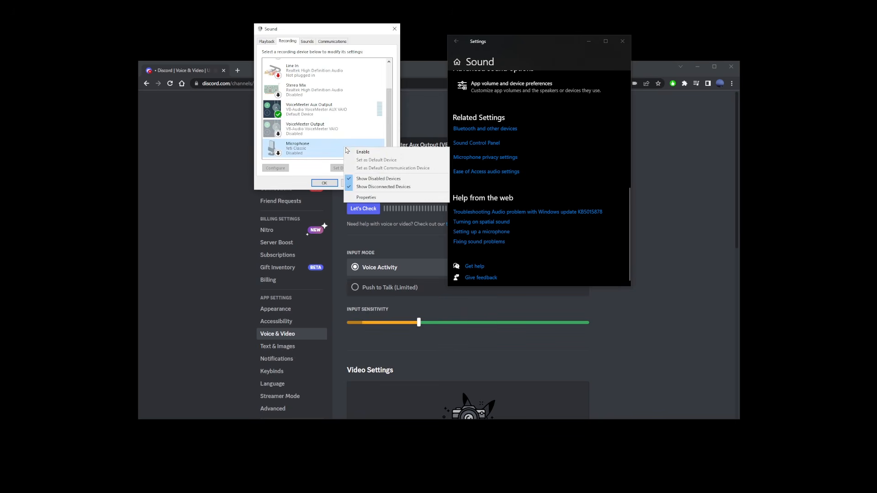
left_click(370, 154)
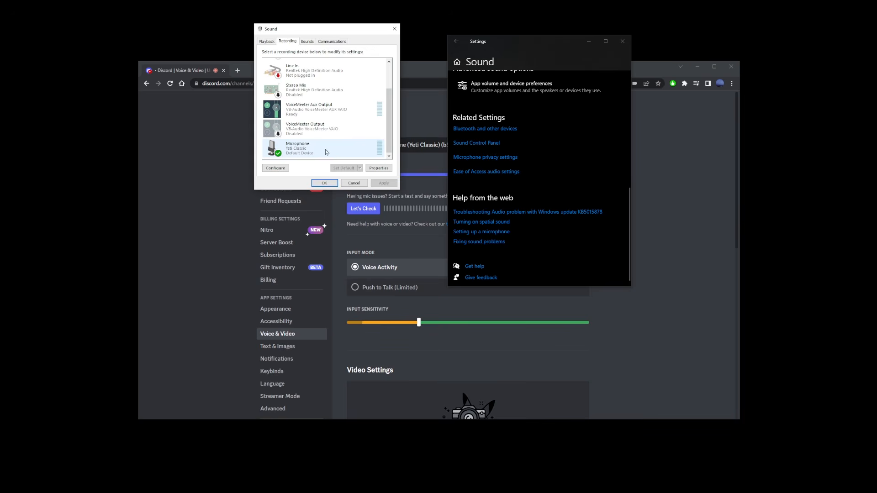
right_click(331, 134)
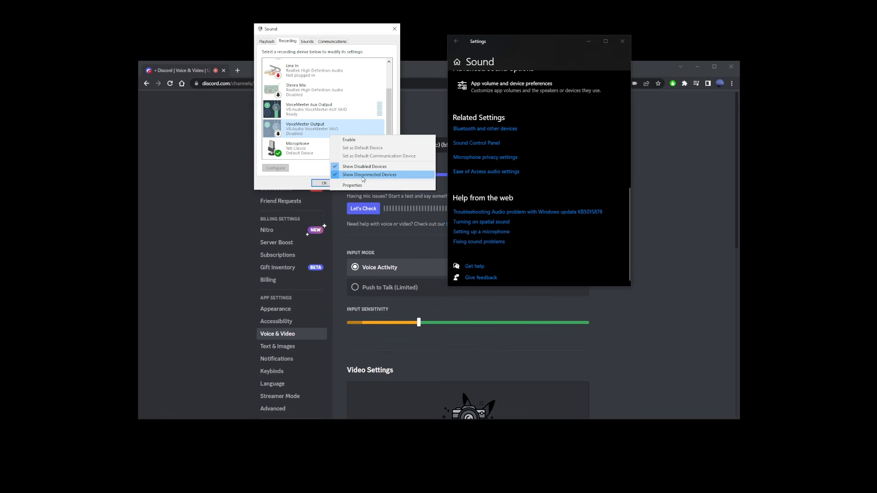
left_click(314, 169)
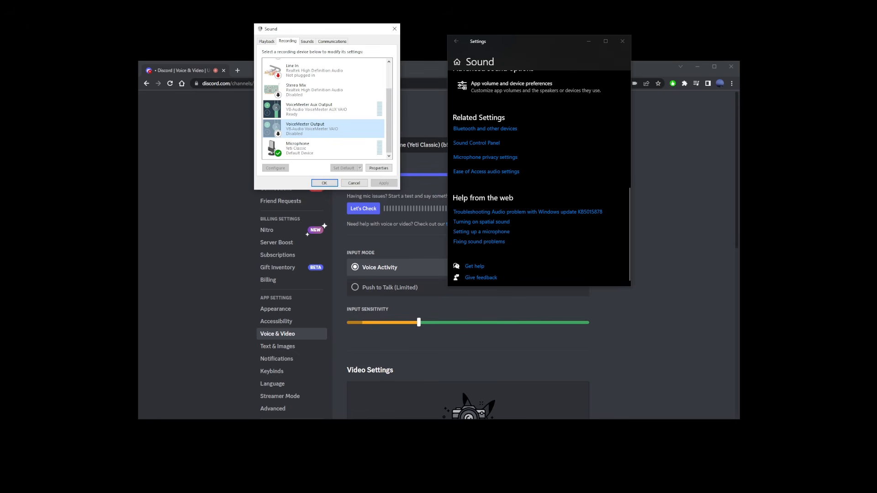
left_click(785, 135)
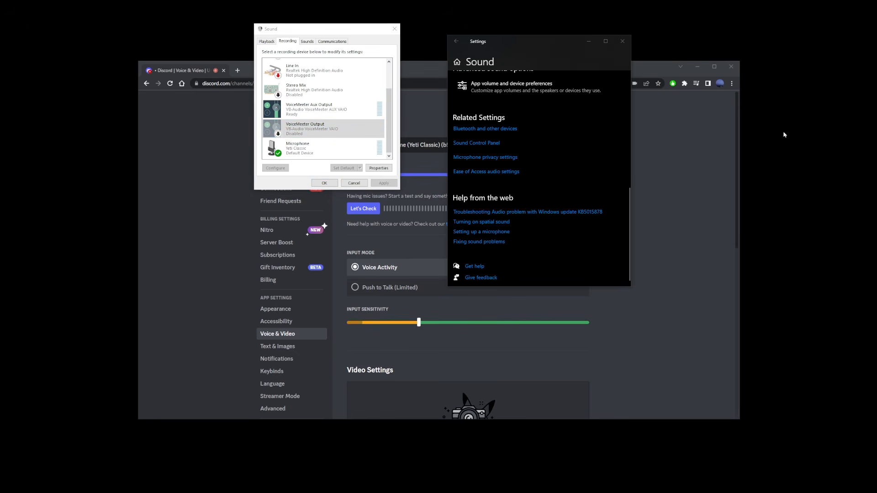
Open the Yeti Classic microphone's properties and turn on listening to this device
left_click(328, 149)
right_click(323, 147)
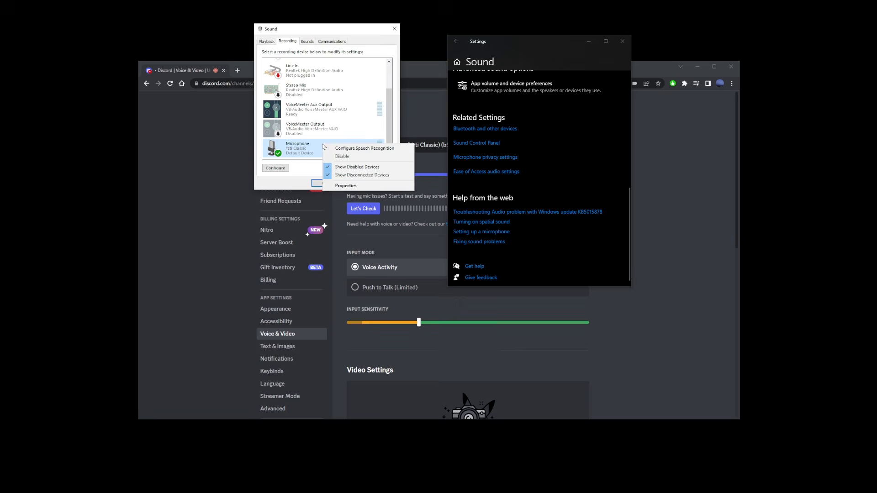
left_click(357, 186)
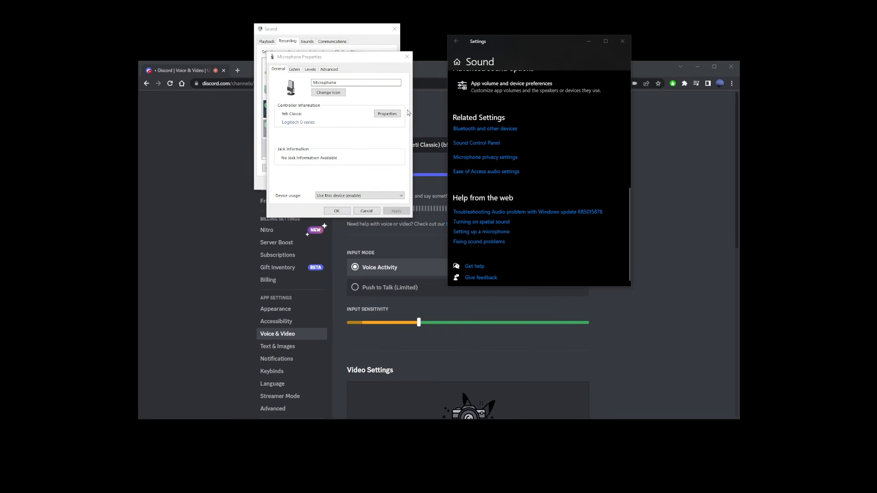
left_click(295, 70)
left_click(305, 123)
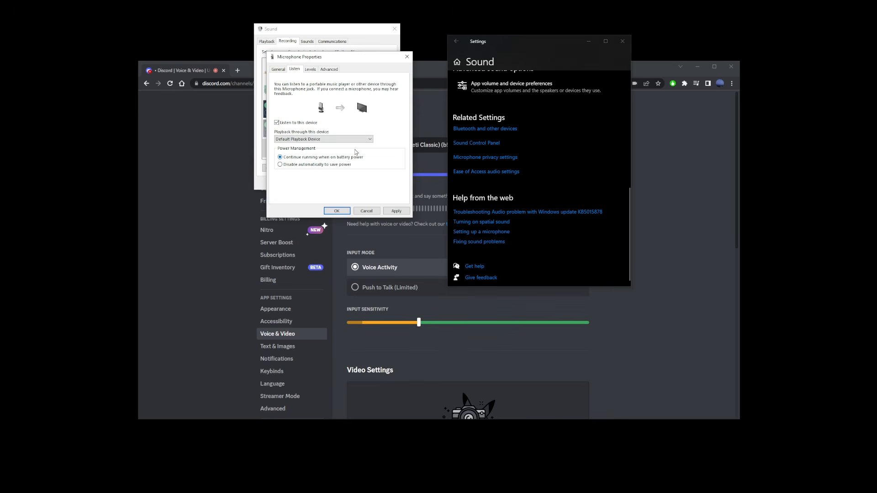
Set the microphone level to 66 and look over its default format and exclusive mode options
left_click(310, 69)
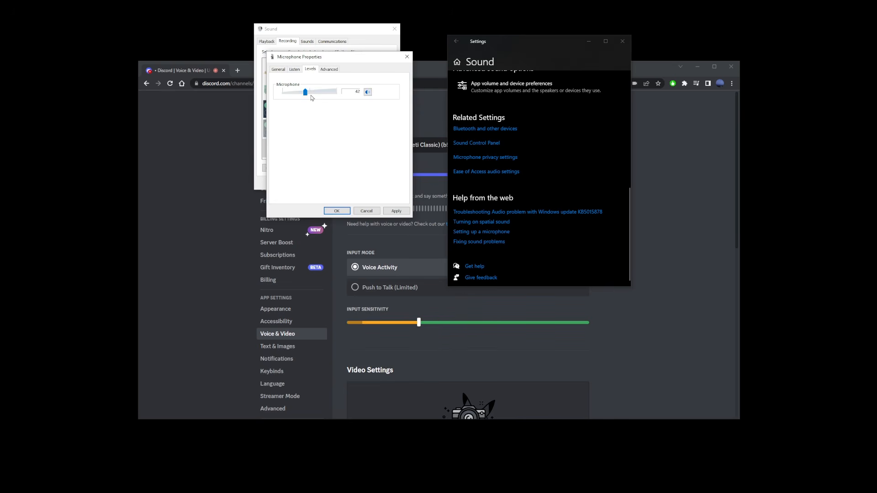
left_click(330, 70)
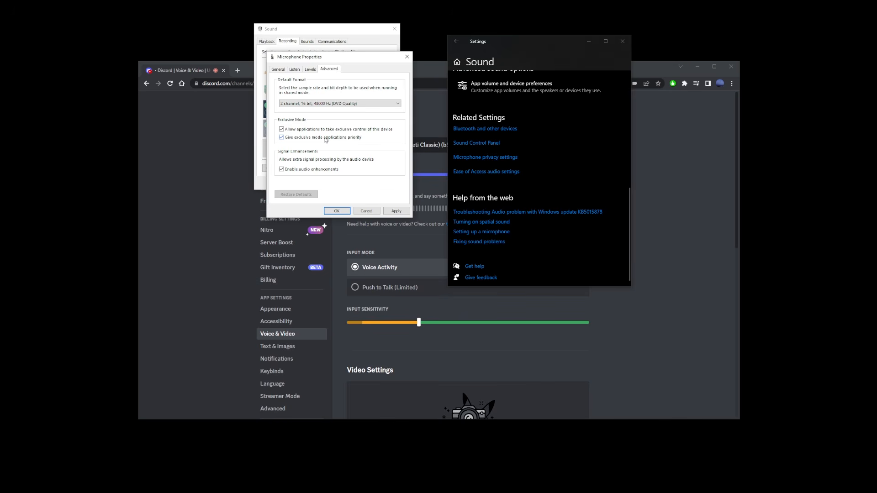
left_click(305, 72)
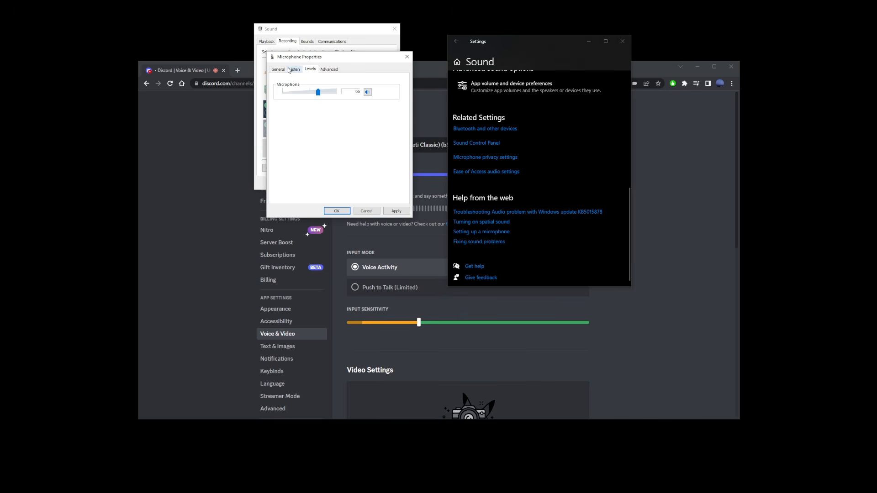
Review the playback devices offered for listening to the microphone and its device usage options
left_click(294, 70)
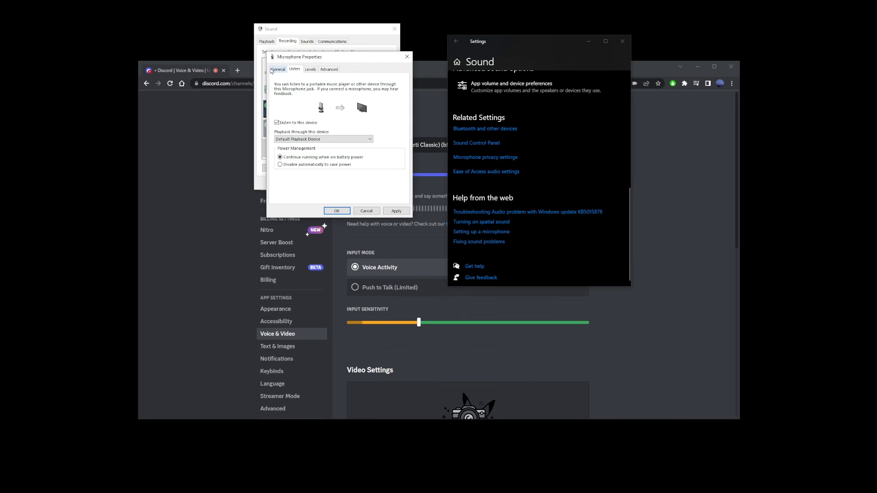
left_click(319, 139)
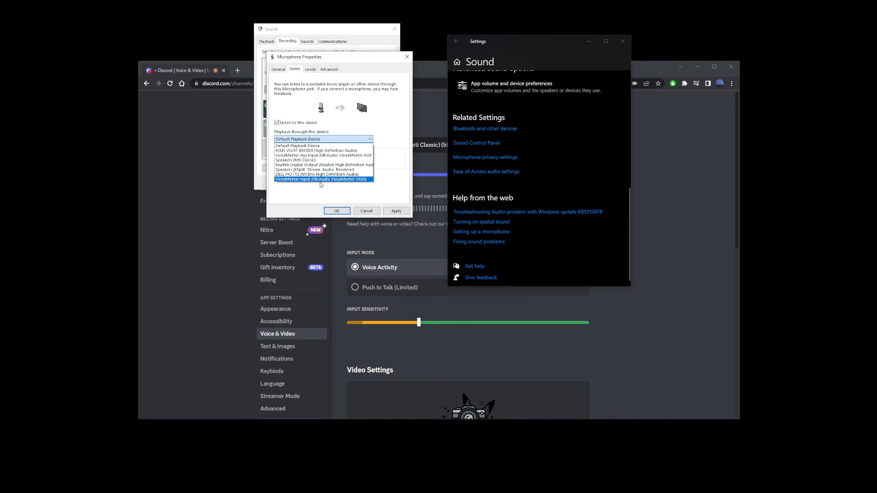
left_click(305, 194)
left_click(277, 71)
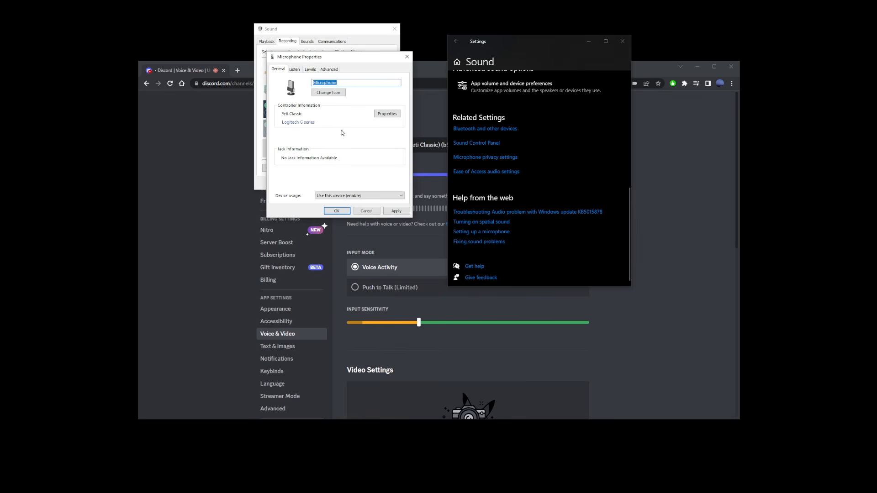
left_click(341, 196)
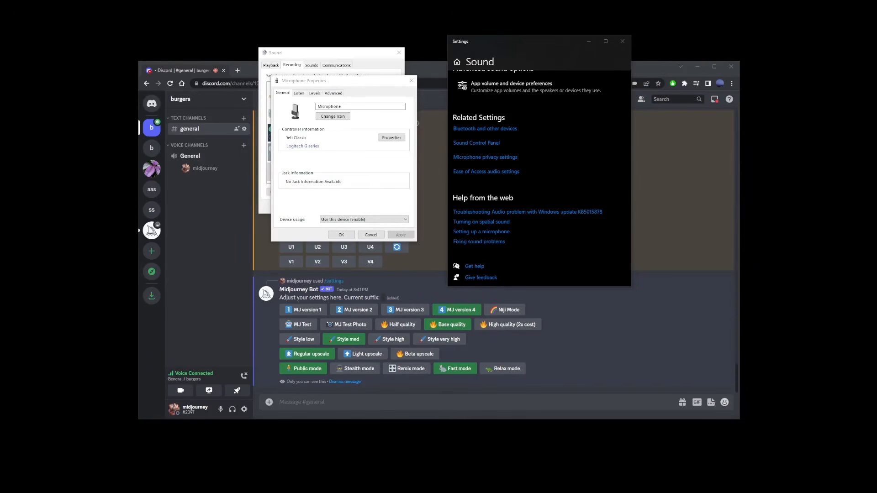
Check the device status in the microphone's controller properties and view its driver file details
left_click(392, 138)
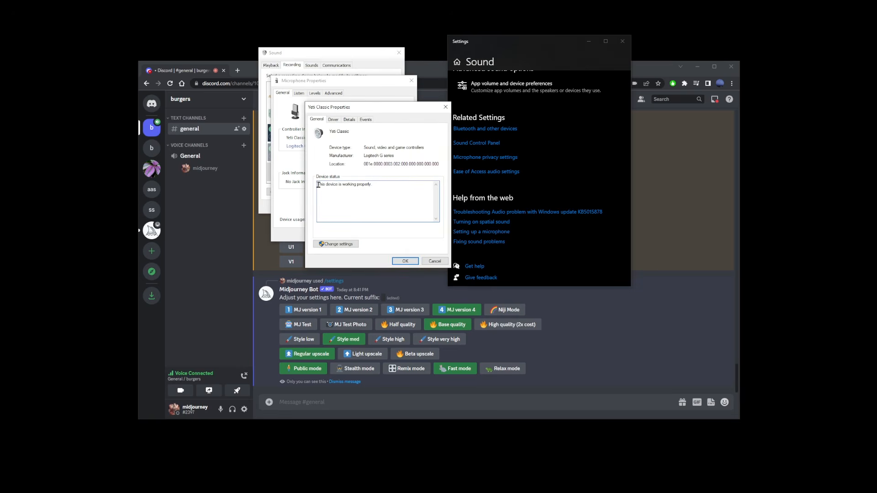
left_click_drag(318, 185, 368, 187)
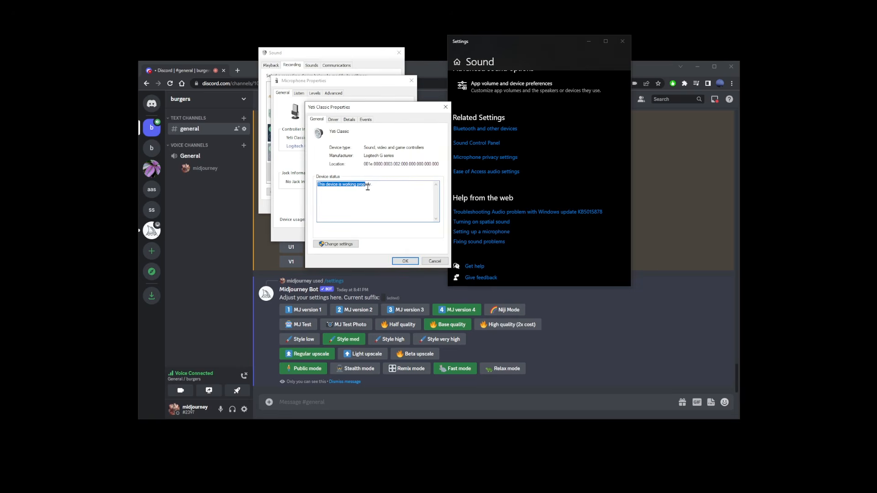
left_click(334, 119)
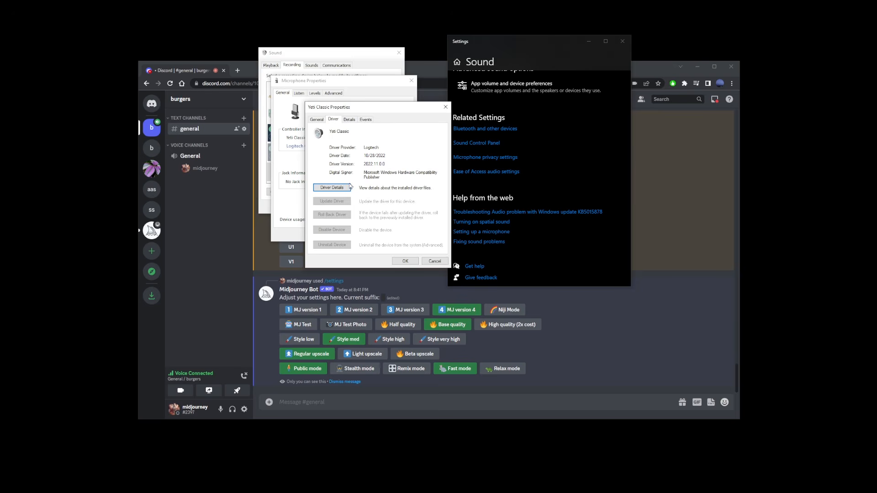
left_click(316, 119)
left_click(334, 120)
left_click(332, 187)
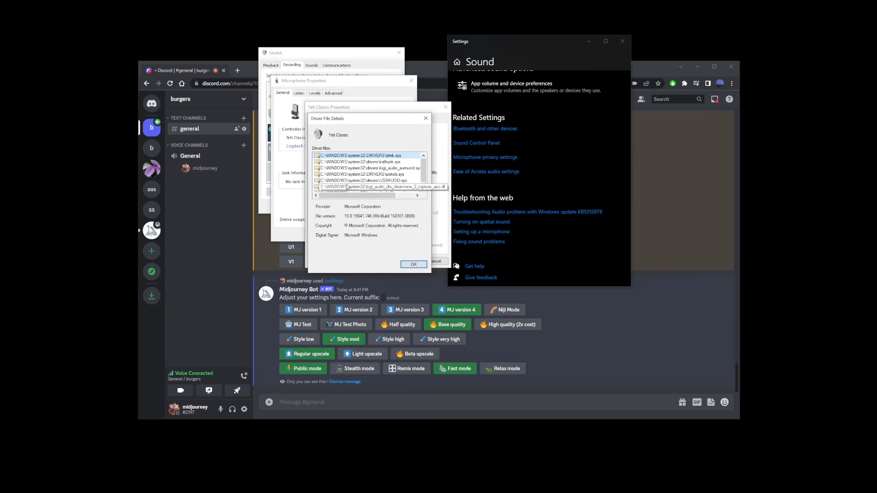
Close the driver details, controller properties, and microphone properties, accepting the settings, and confirm the Sound dialog
left_click(419, 265)
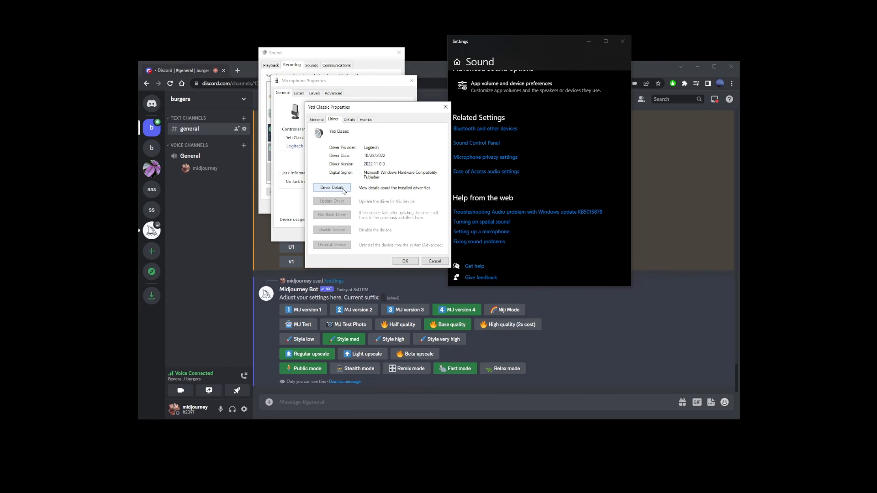
left_click(402, 261)
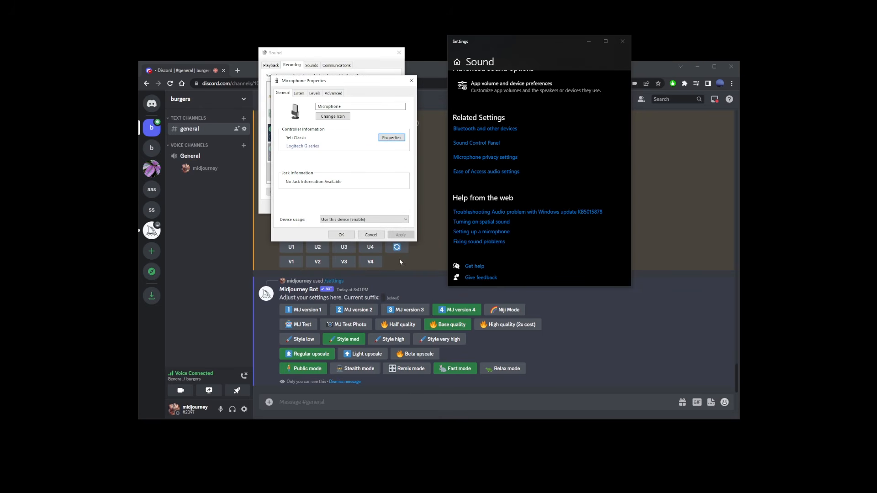
left_click(341, 236)
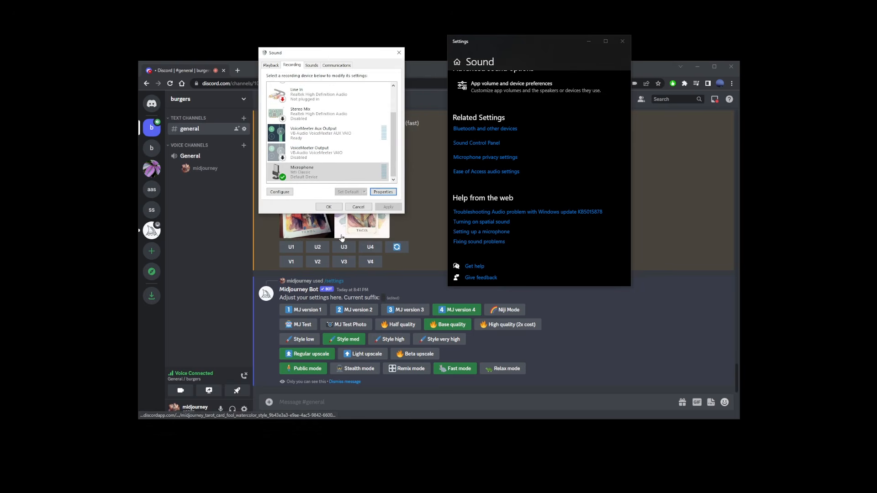
left_click(332, 209)
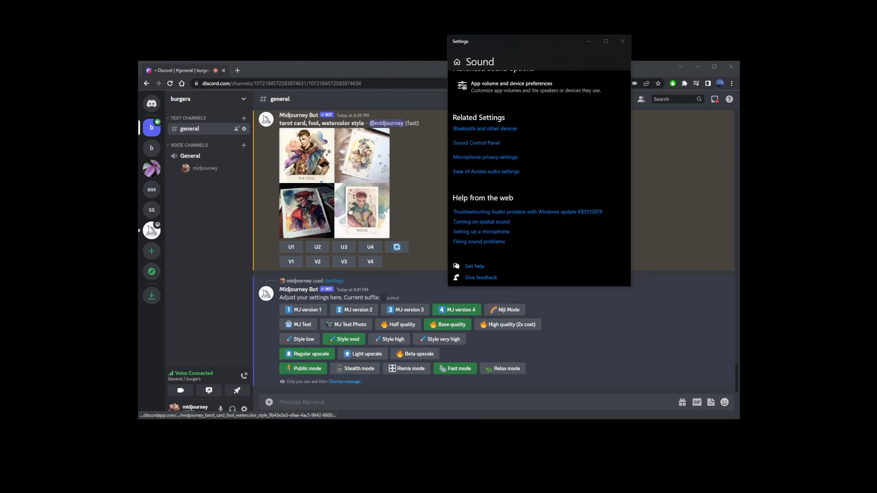
Switch back to Discord, disconnect from the current voice call, and rejoin the General voice channel
left_click(221, 197)
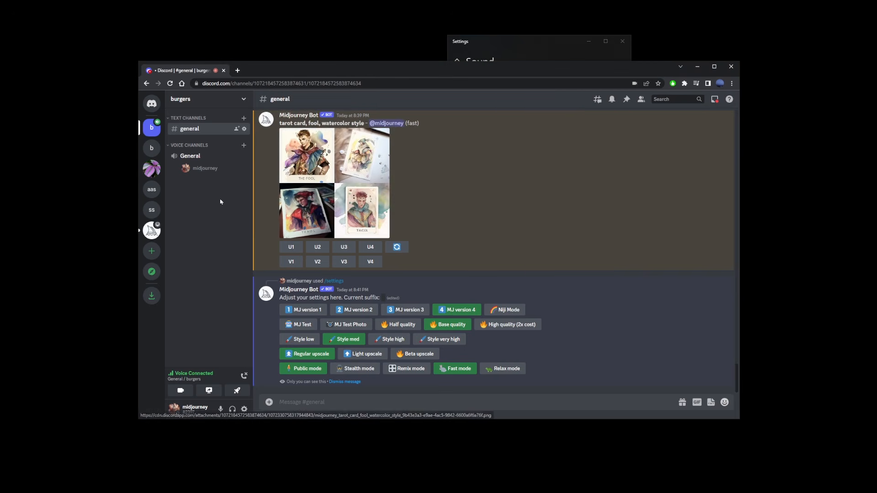
left_click(205, 175)
left_click(232, 239)
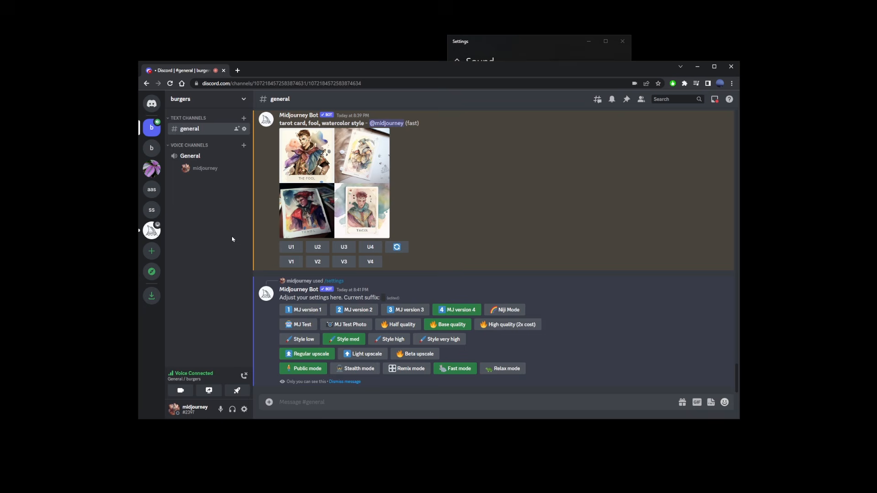
left_click(244, 377)
left_click(190, 156)
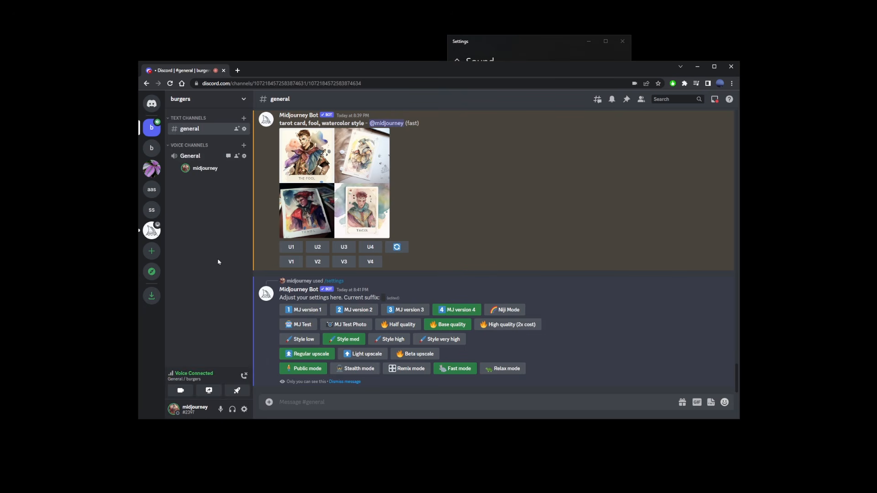